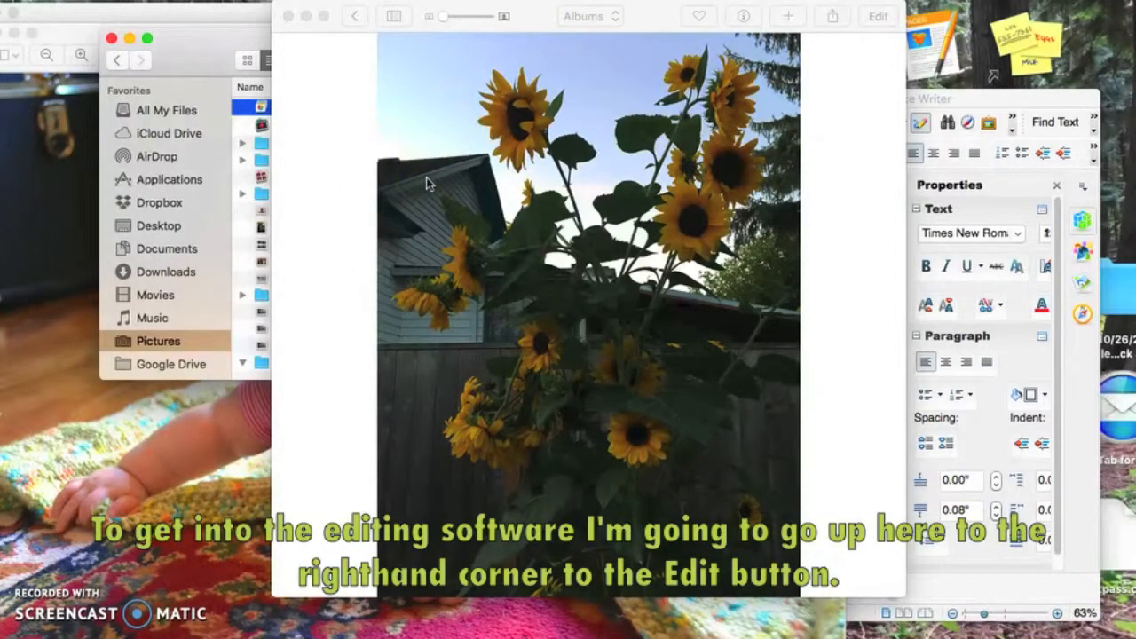
Open the sunflower photo for editing and apply the automatic Enhance correction.
click(876, 17)
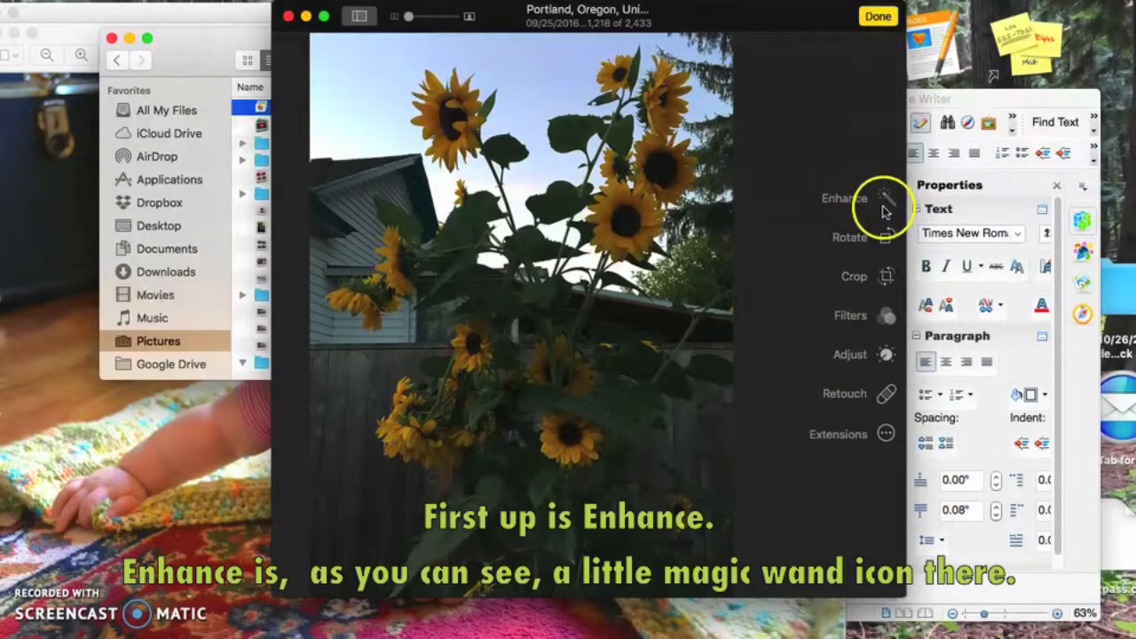
click(848, 206)
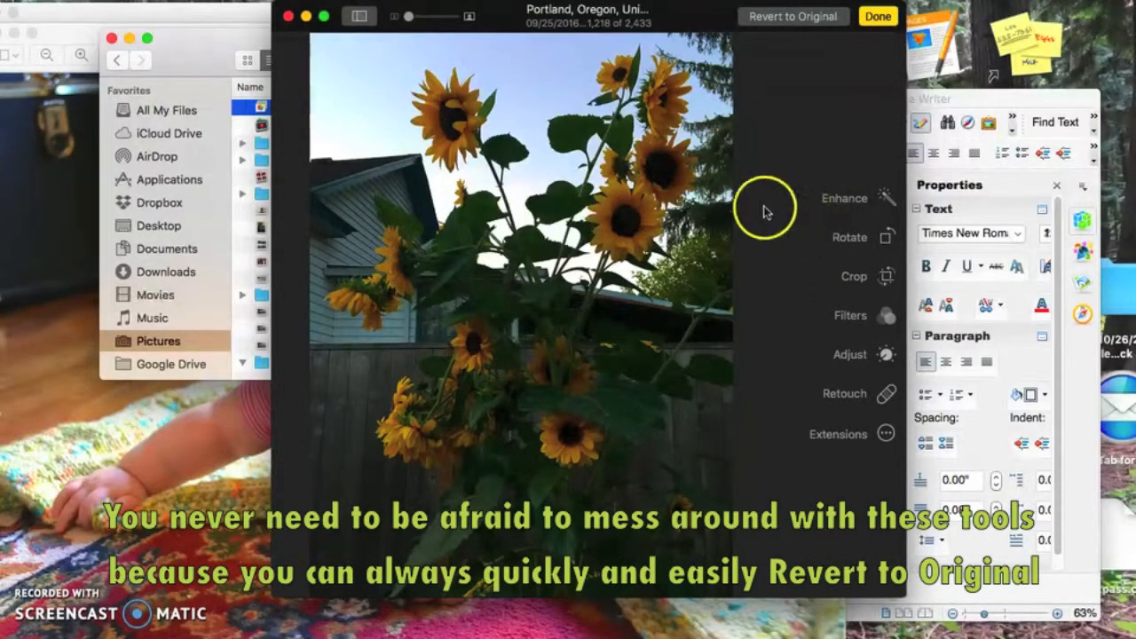
click(787, 17)
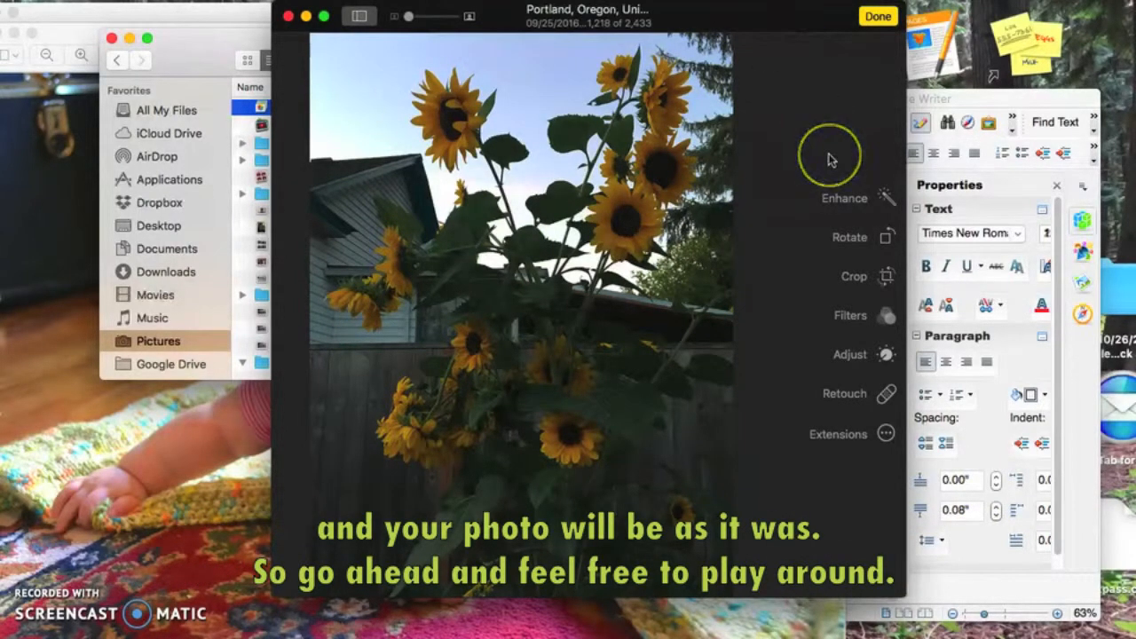
click(841, 201)
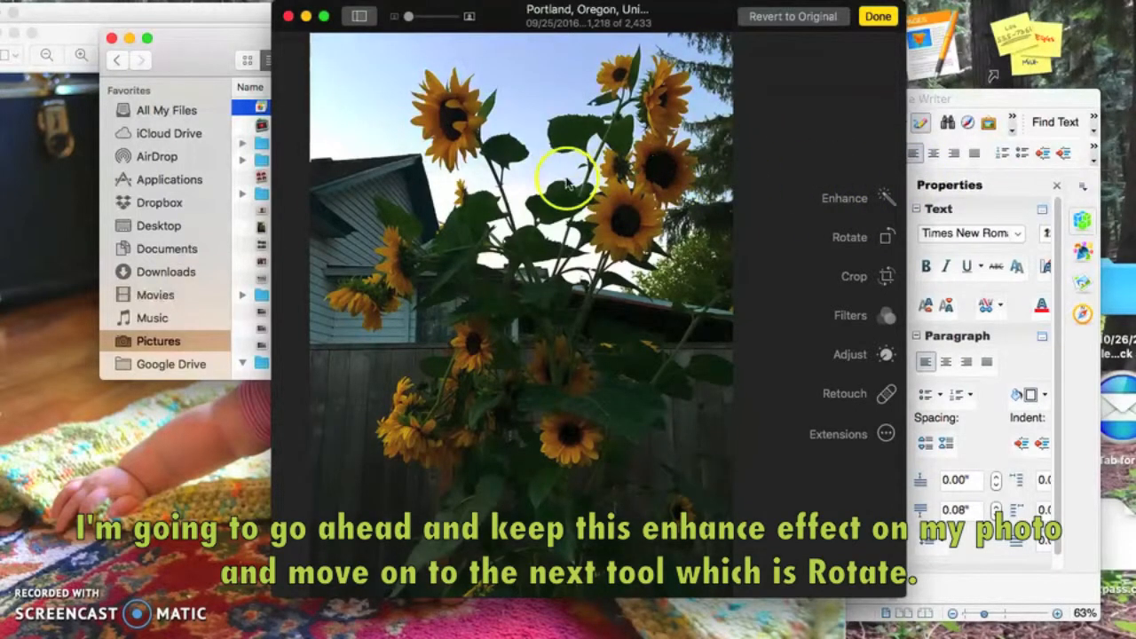
Rotate the photo counterclockwise through a full turn in four 90-degree increments.
click(886, 238)
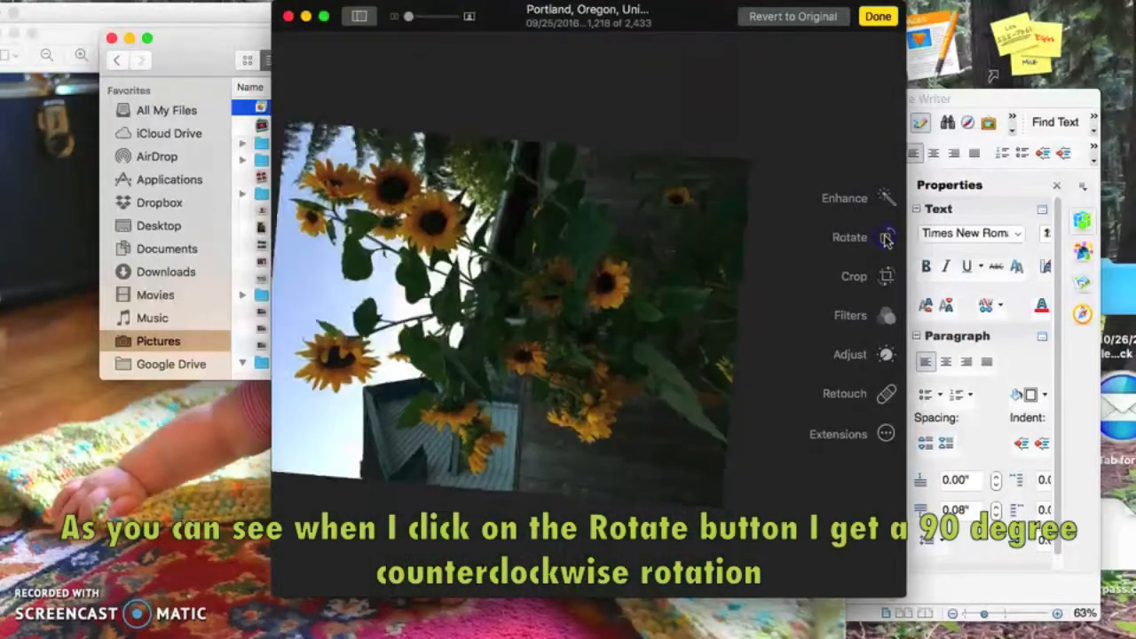
click(886, 238)
click(886, 238)
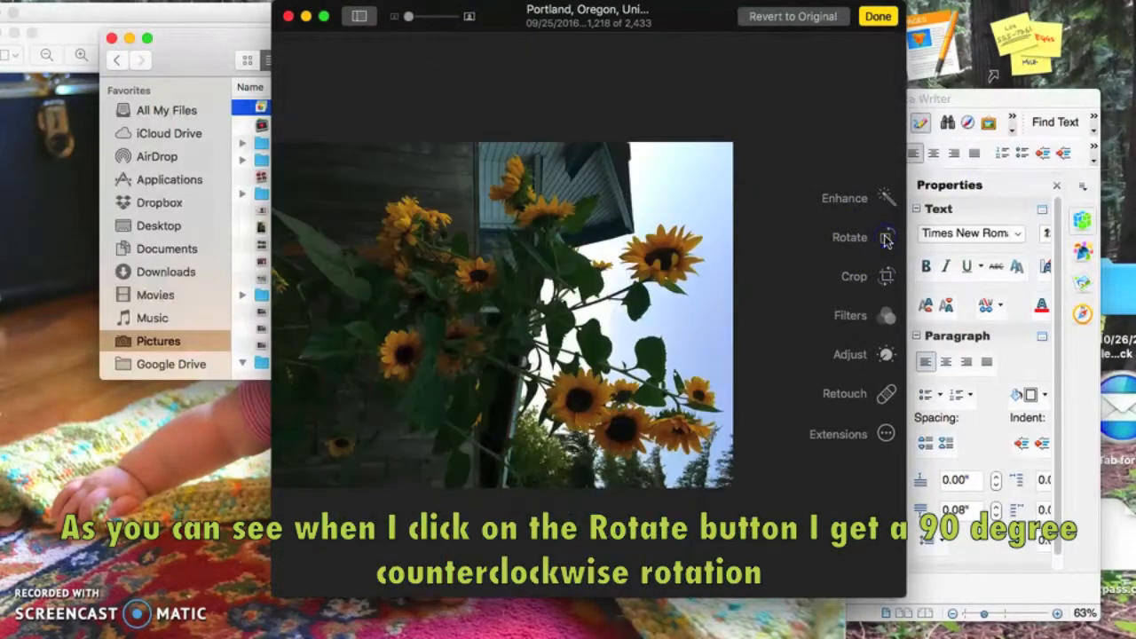
click(886, 238)
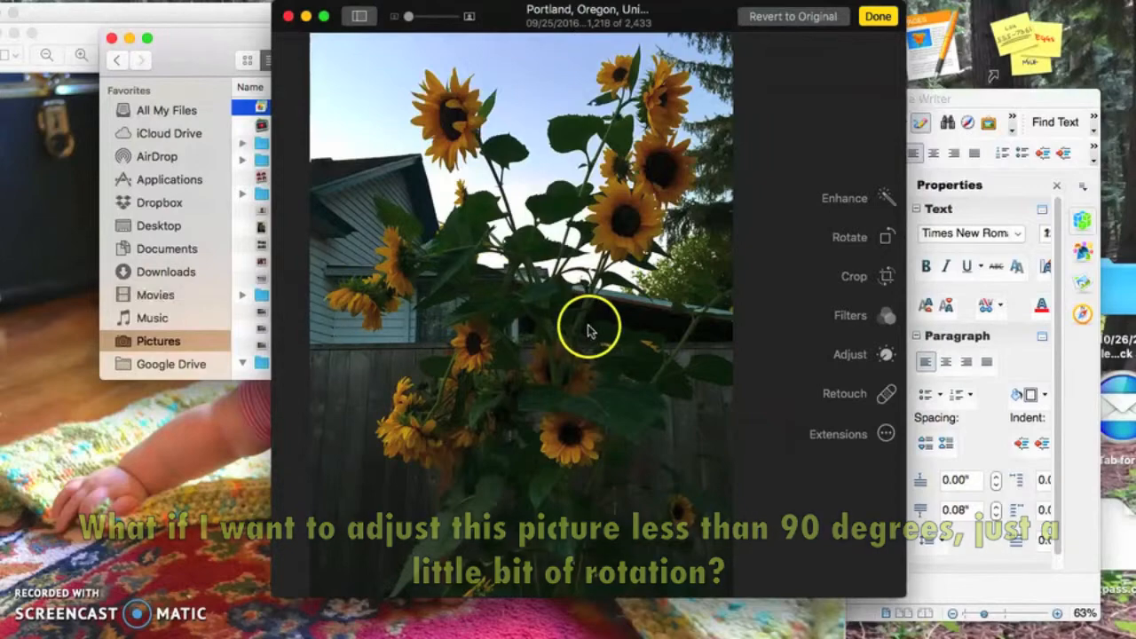
Try tilting and auto-straightening the photo with the Crop tool, and extend the crop frame's upper-left corner slightly outward.
click(888, 279)
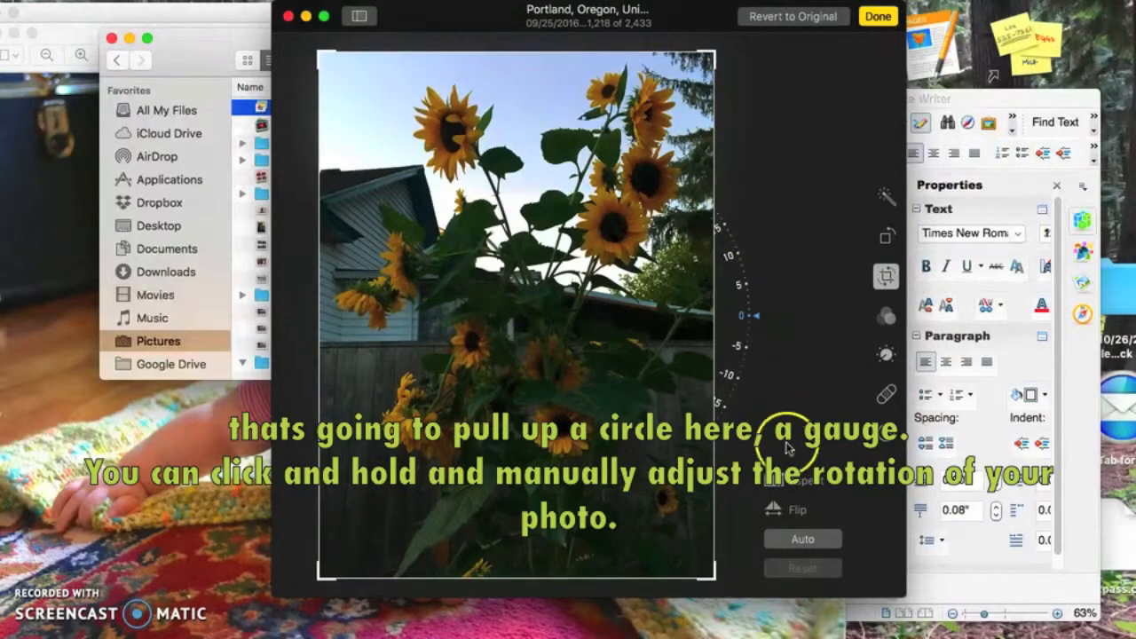
mouse_move(754, 320)
mouse_down()
mouse_move(743, 359)
mouse_move(762, 283)
mouse_move(760, 324)
mouse_up()
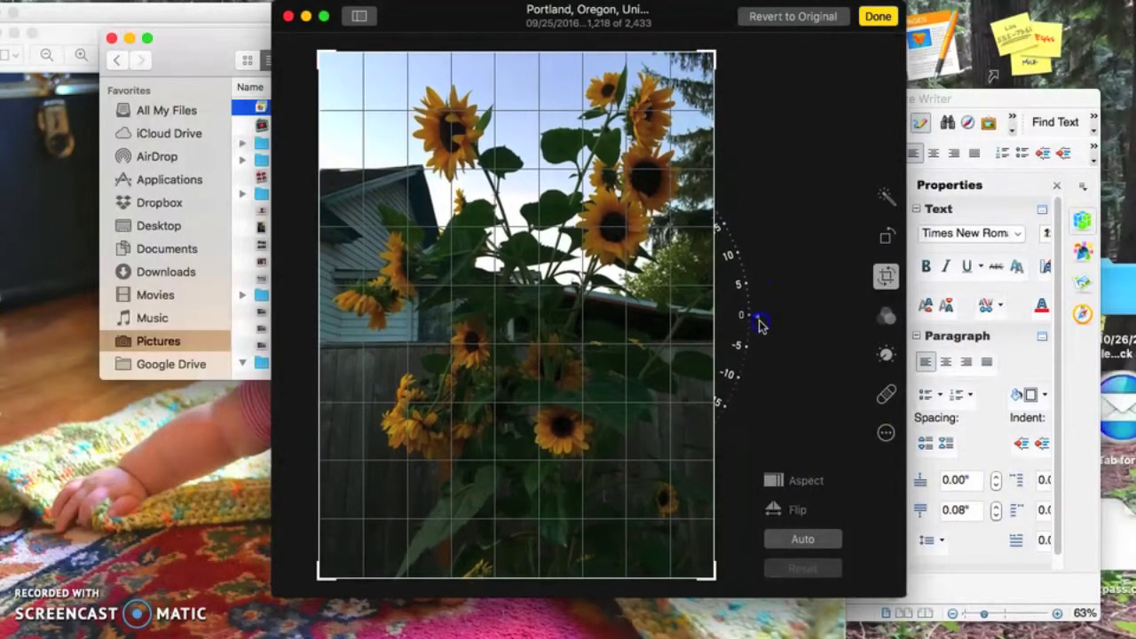
click(819, 541)
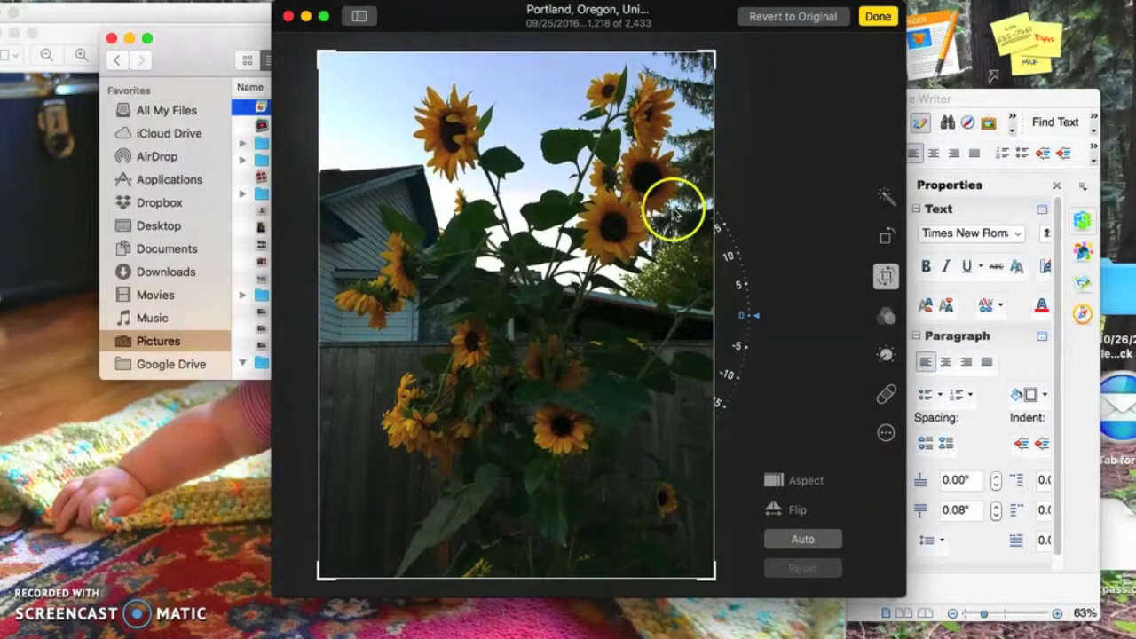
drag(758, 316, 750, 283)
click(823, 542)
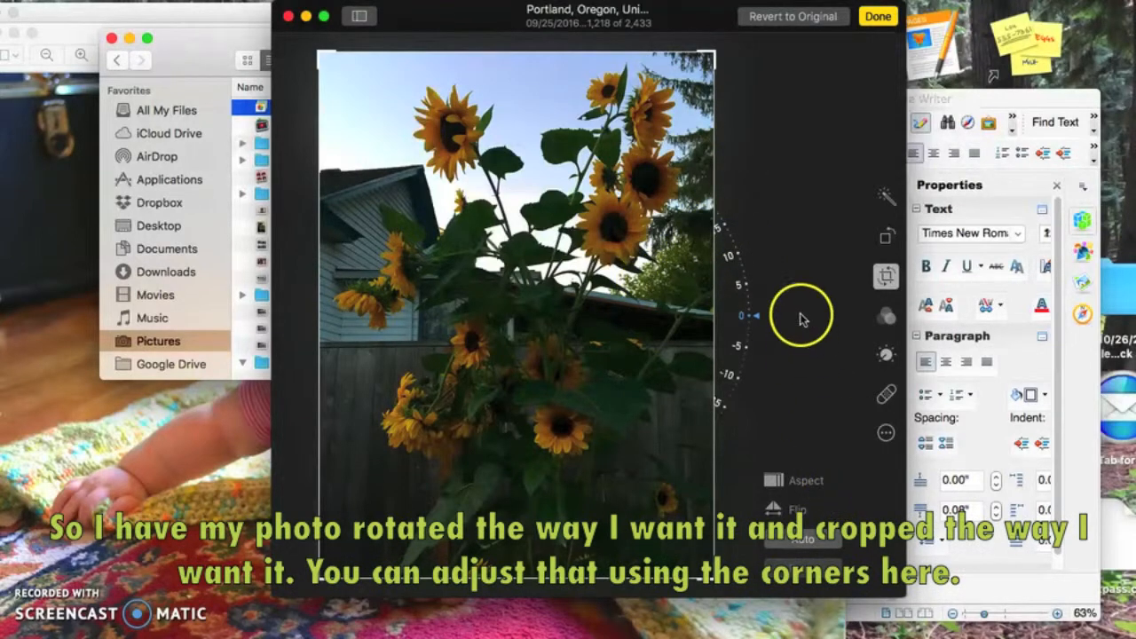
mouse_move(321, 54)
mouse_down()
mouse_move(393, 104)
mouse_move(317, 50)
mouse_move(454, 125)
mouse_move(393, 107)
mouse_move(319, 56)
mouse_move(396, 74)
mouse_move(393, 63)
mouse_move(317, 51)
mouse_up()
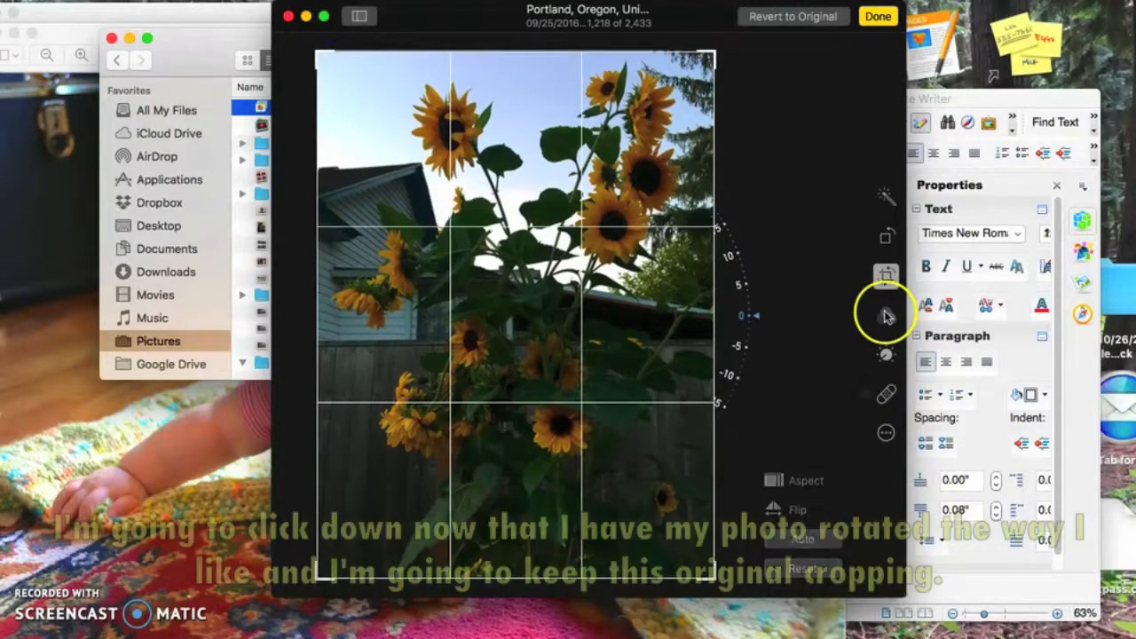
Try the photo filters in order from Mono through Tonal, Noir, Fade, Chrome, Process and Transfer to Instant.
click(886, 315)
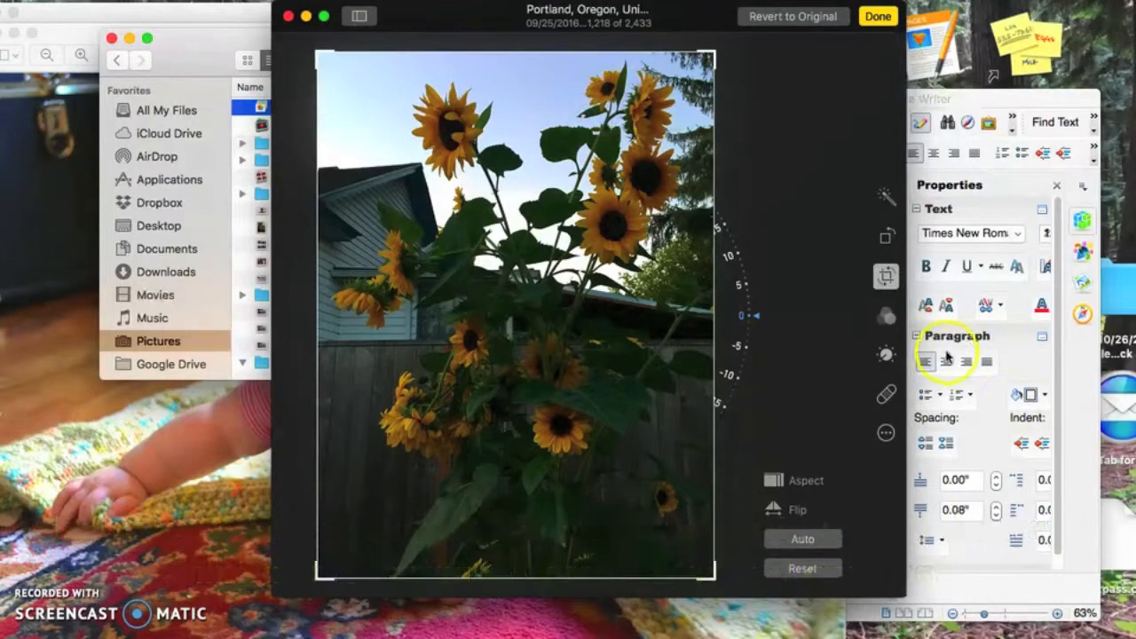
click(886, 318)
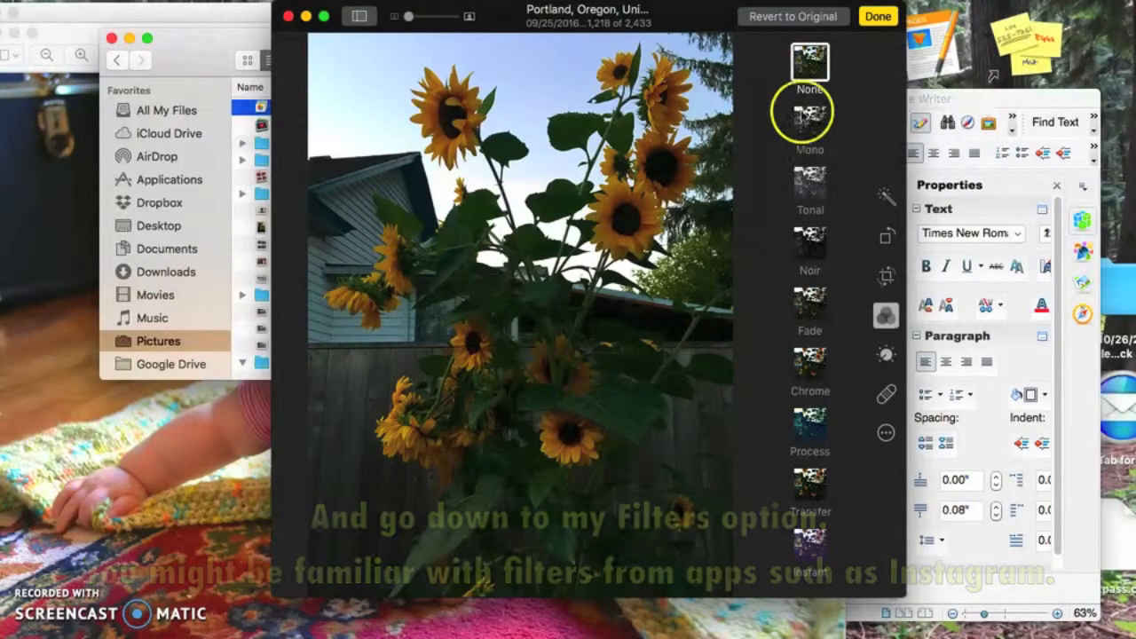
click(808, 120)
click(808, 190)
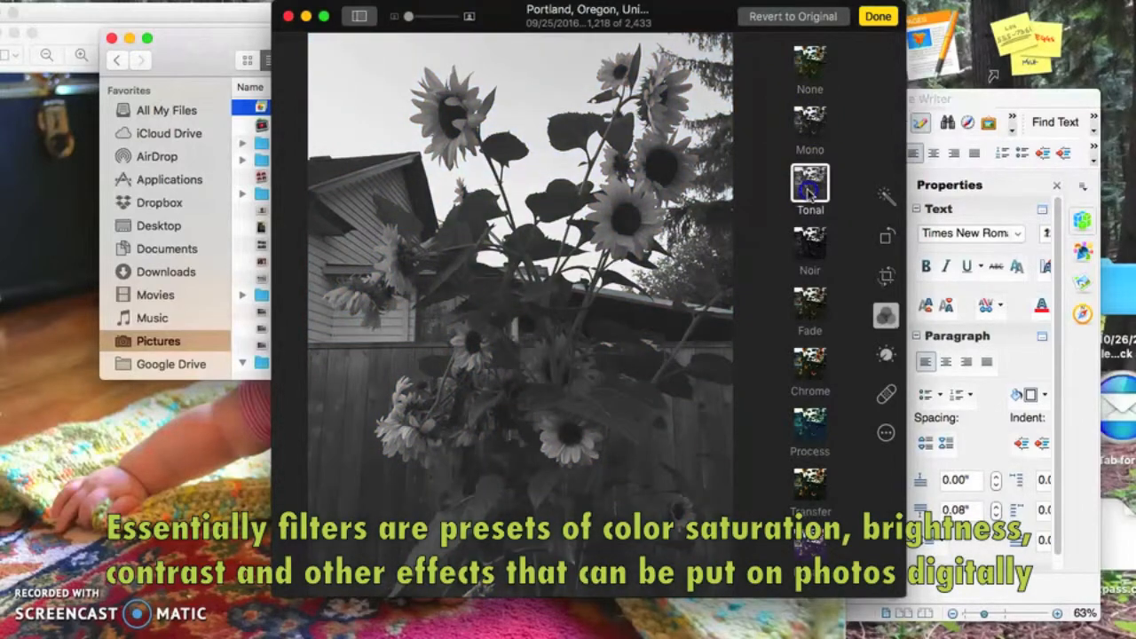
click(811, 232)
click(808, 311)
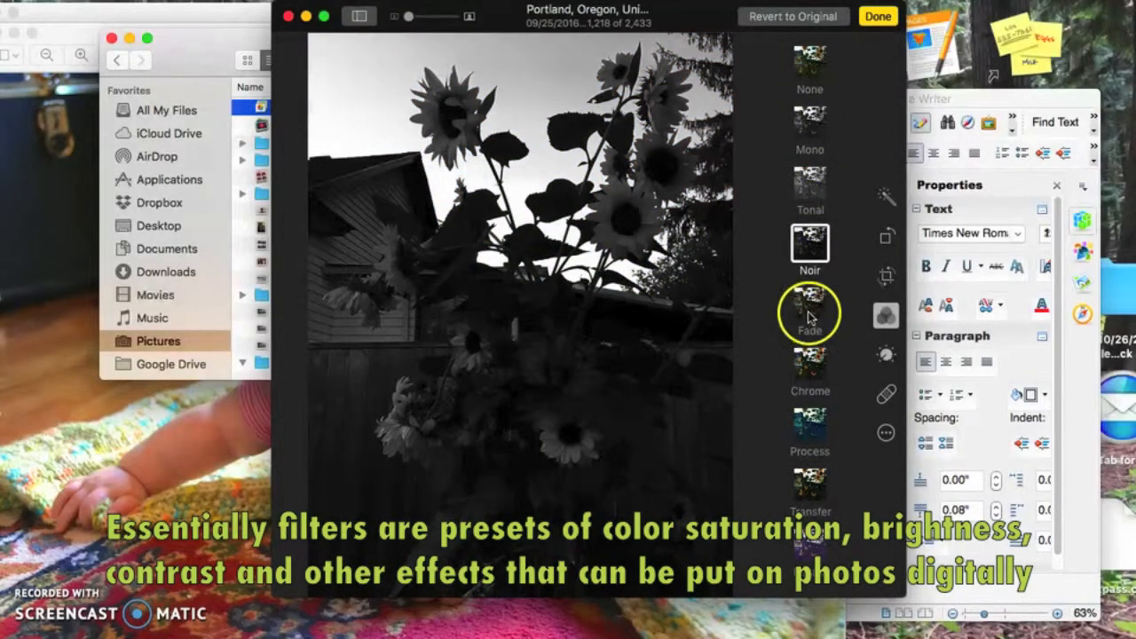
click(810, 365)
click(810, 424)
click(803, 488)
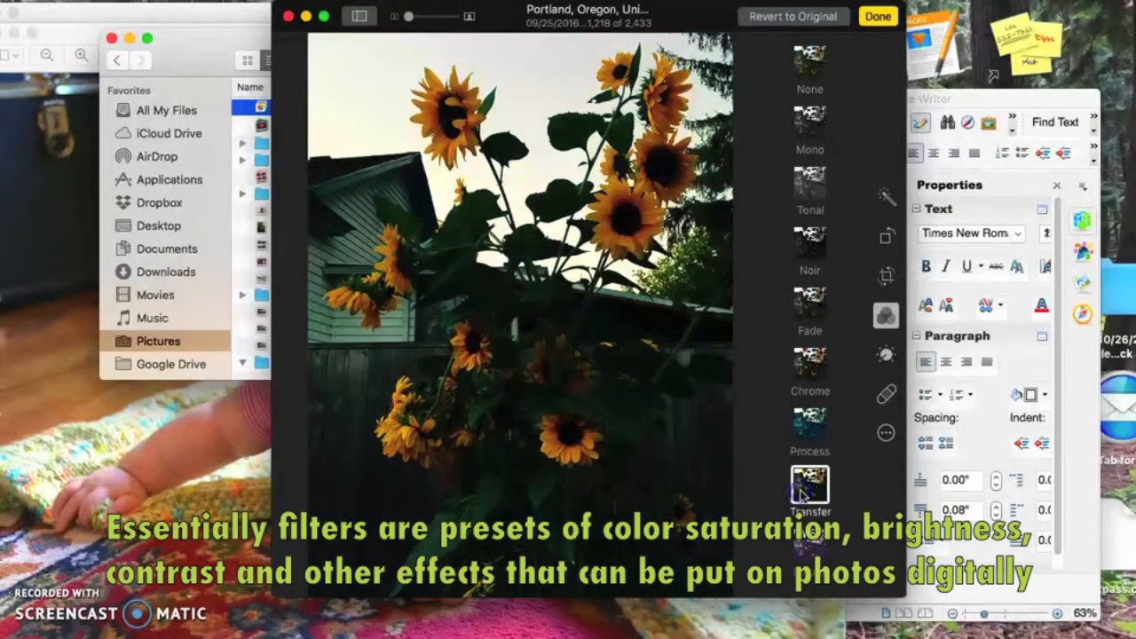
click(803, 546)
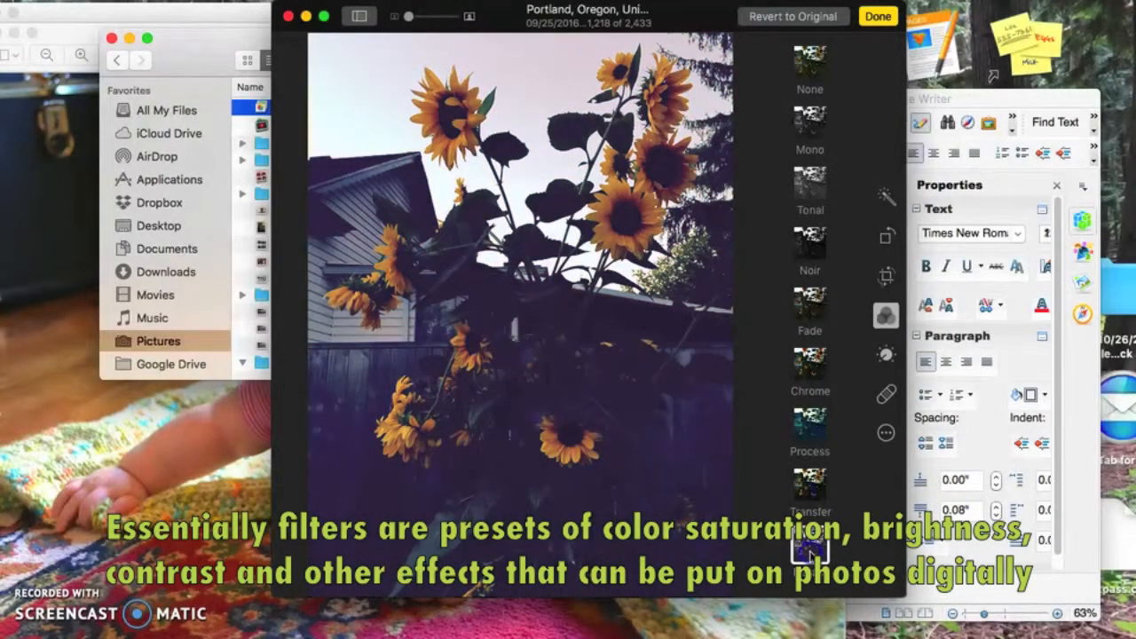
Try the filters again in reverse order, from Transfer back to Mono.
click(809, 479)
click(819, 435)
click(817, 380)
click(808, 319)
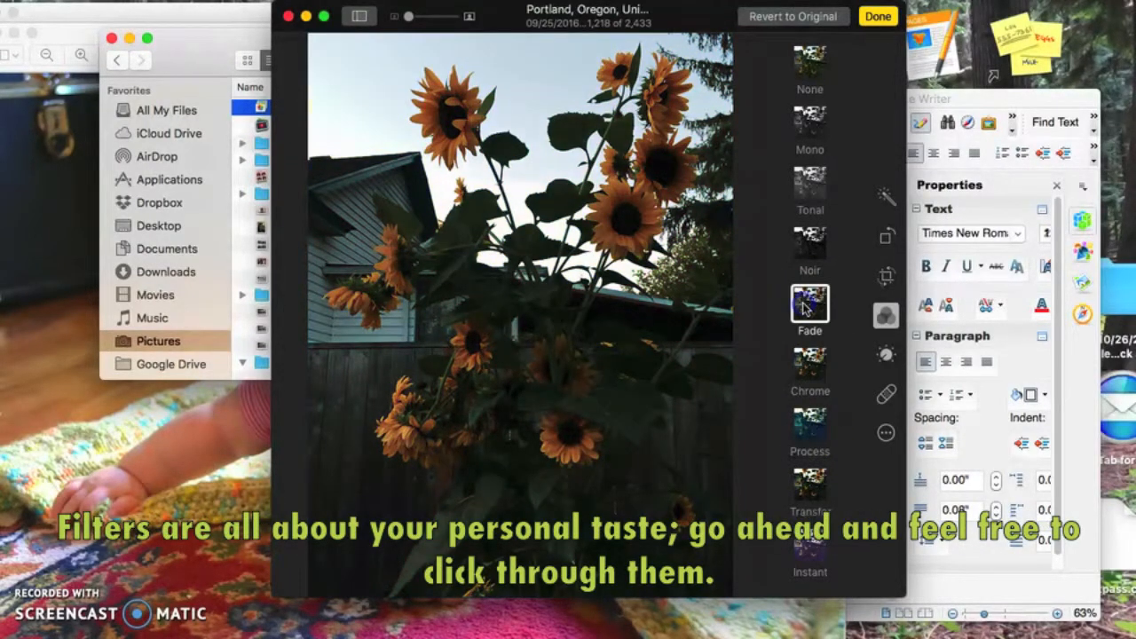
click(819, 242)
click(810, 191)
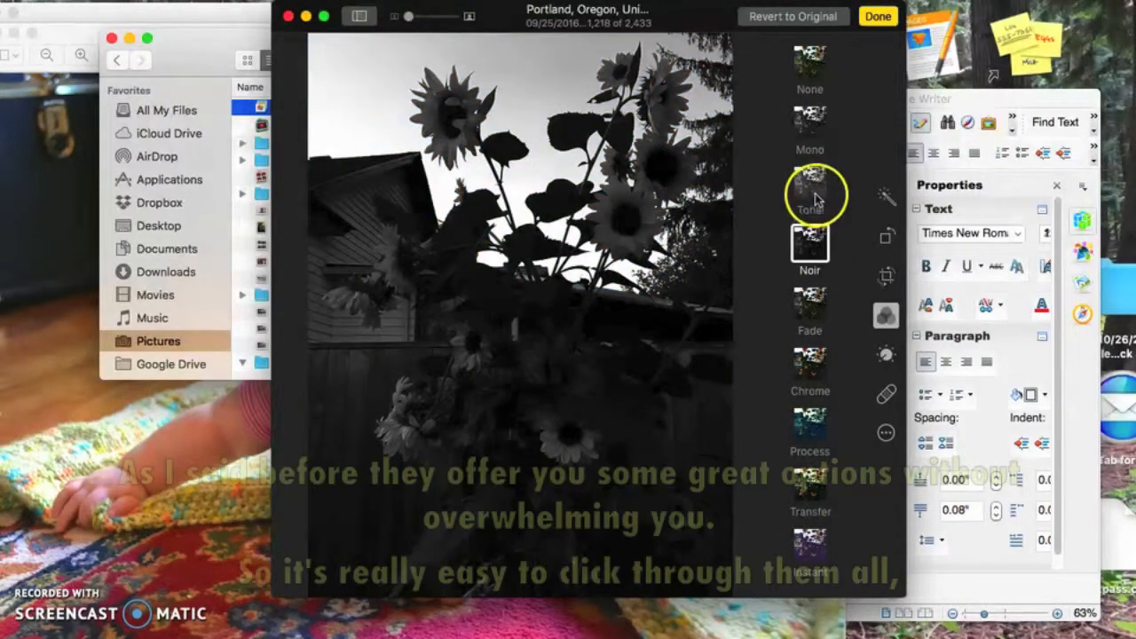
click(805, 135)
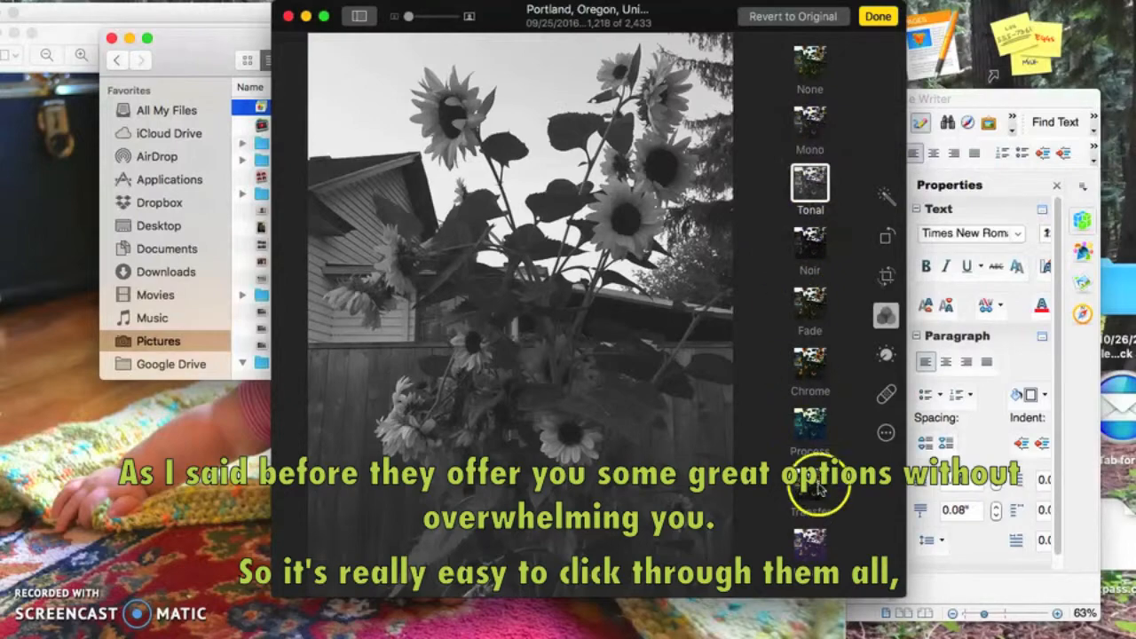
Compare the Mono, Tonal, Noir, Fade and Chrome filters once more and apply Fade to the photo.
click(815, 126)
click(813, 176)
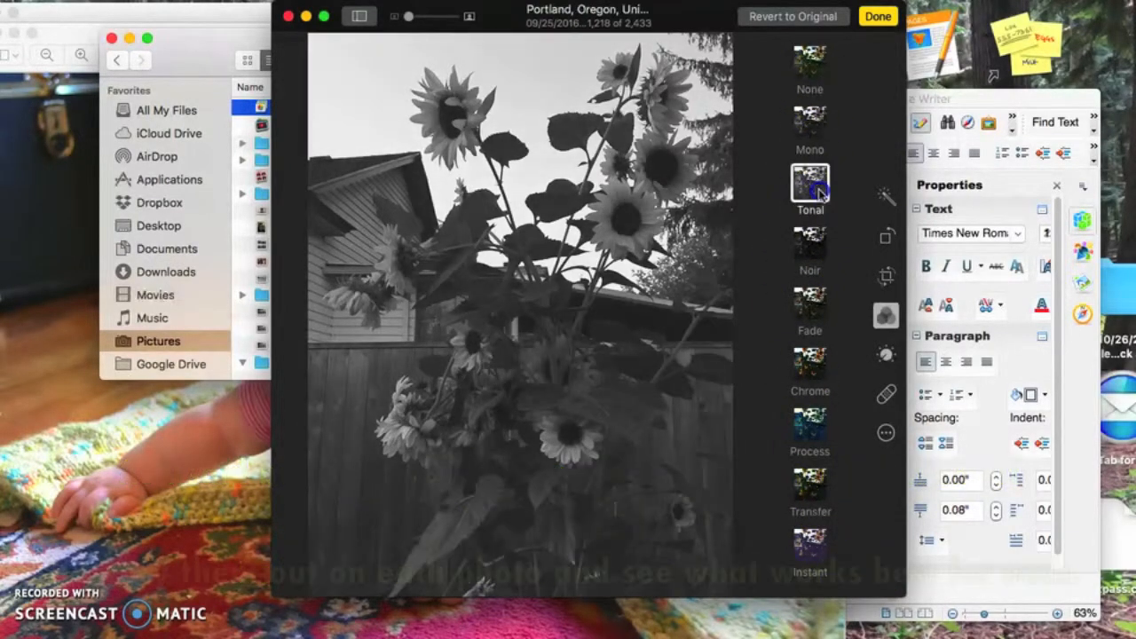
click(818, 235)
click(809, 302)
click(807, 362)
click(805, 293)
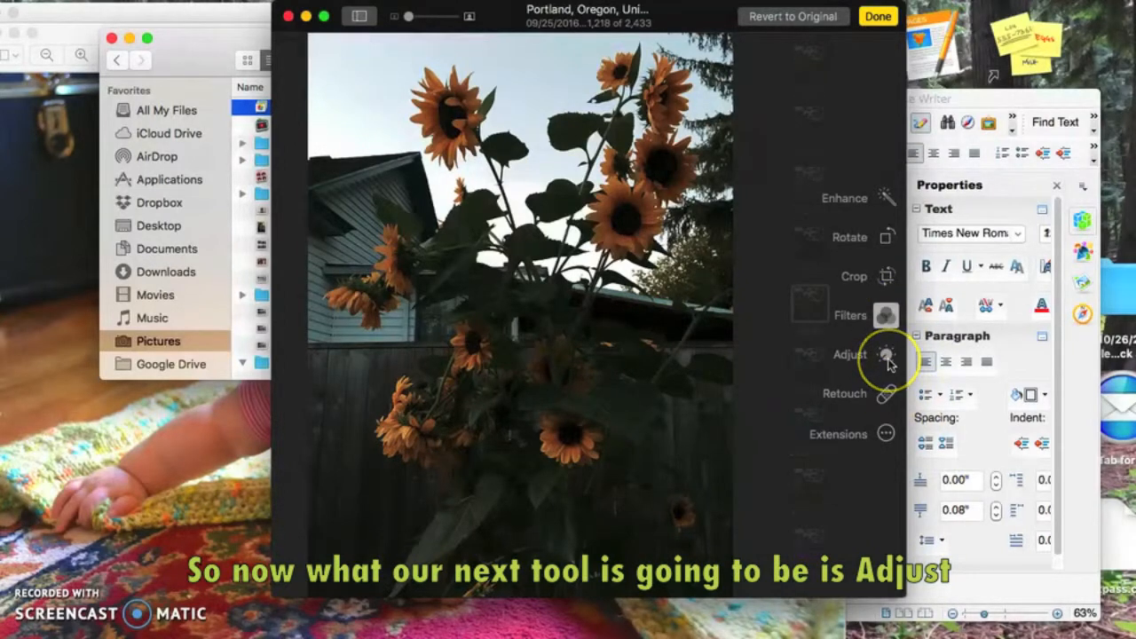
Add a Sharpen adjustment with an intensity of 0.81 to the photo.
click(887, 358)
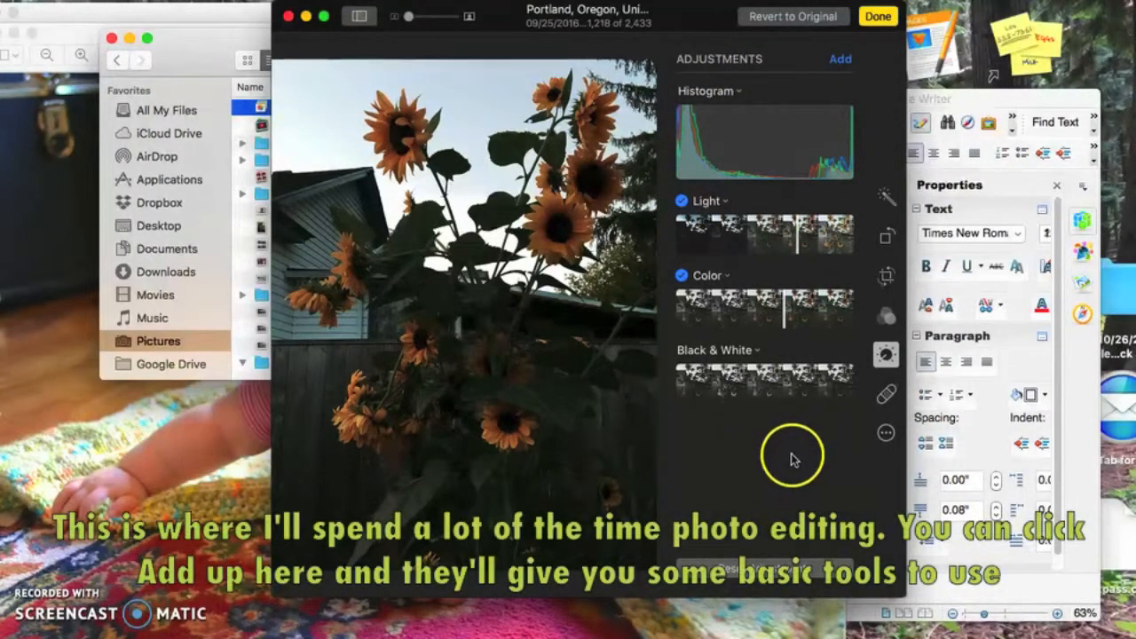
click(843, 60)
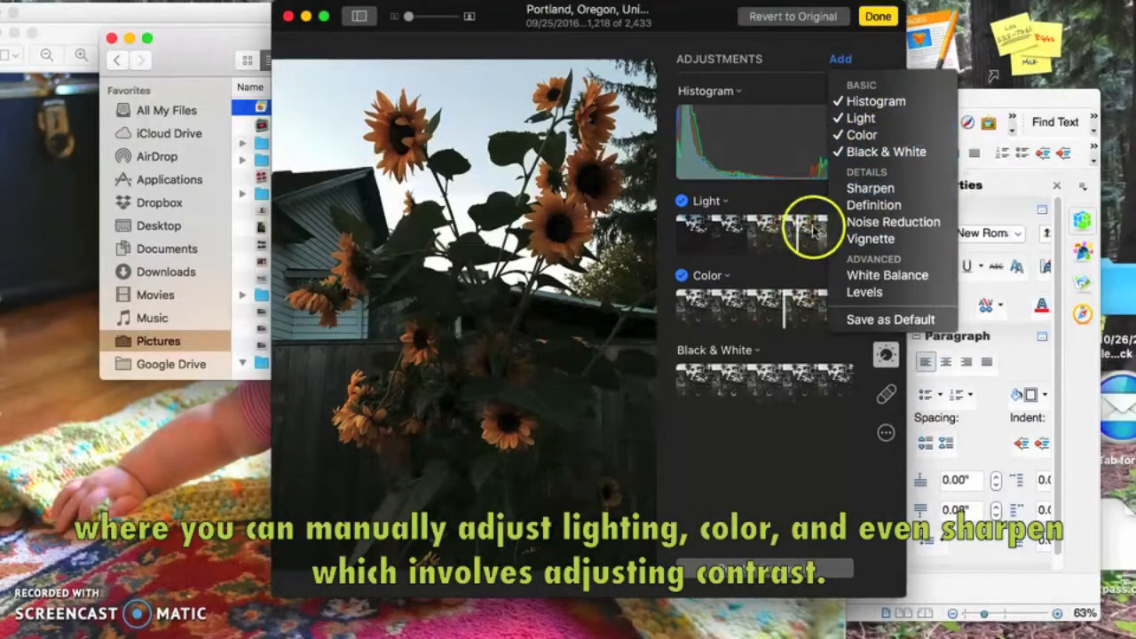
click(879, 189)
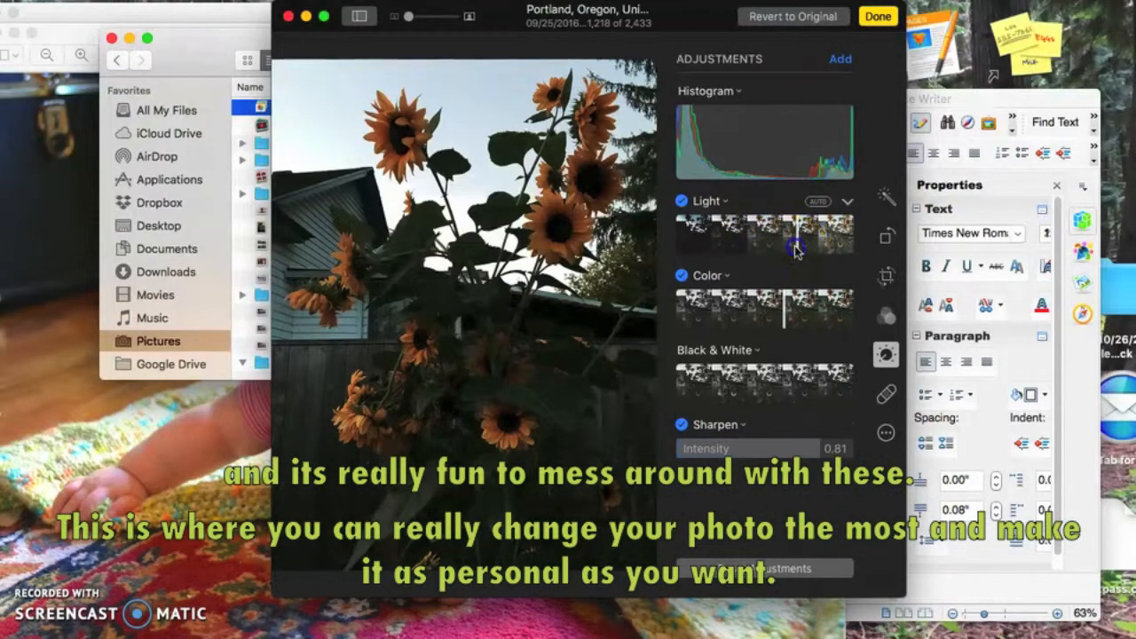
Experiment with the photo's Light and Color adjustments and raise both slightly.
mouse_move(768, 251)
mouse_down()
mouse_move(710, 247)
mouse_move(788, 251)
mouse_up()
click(784, 306)
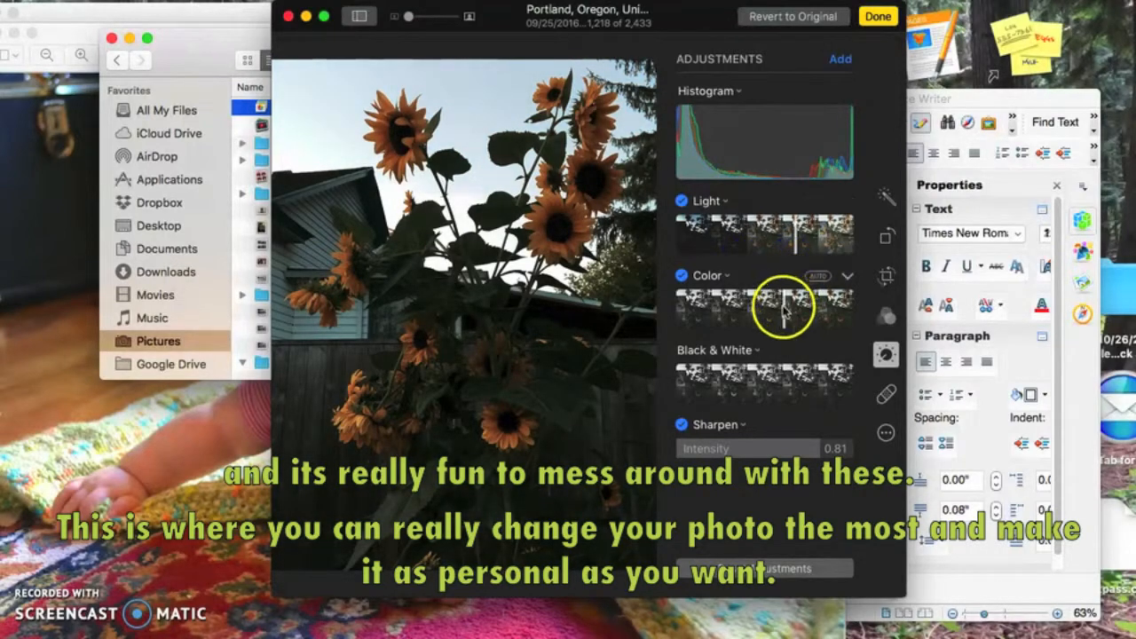
drag(729, 306, 806, 309)
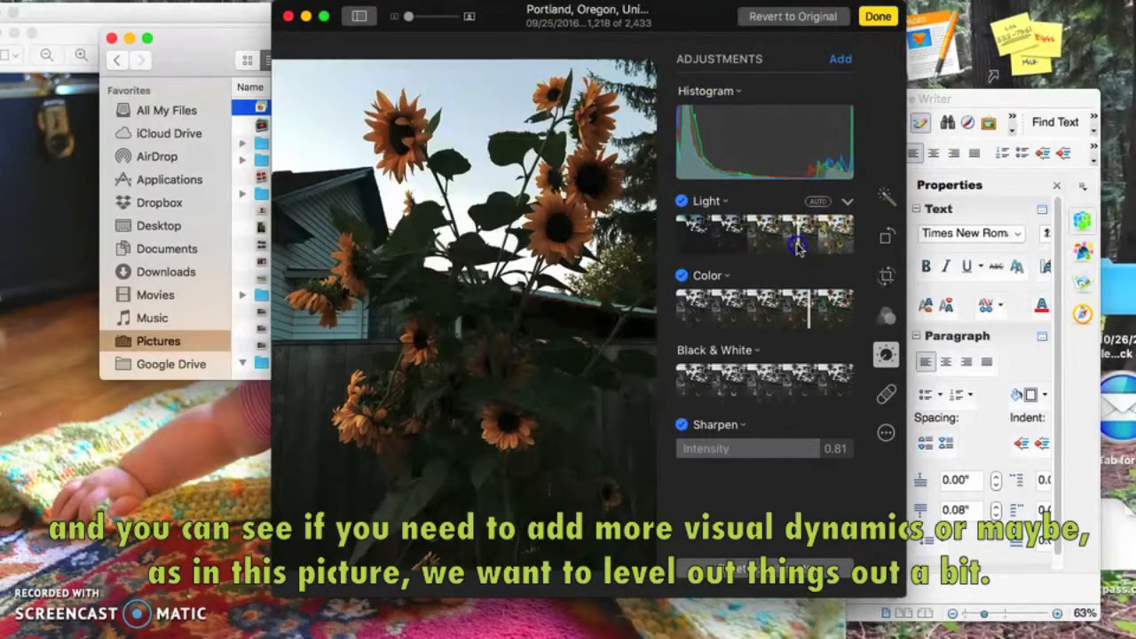
drag(765, 245, 806, 245)
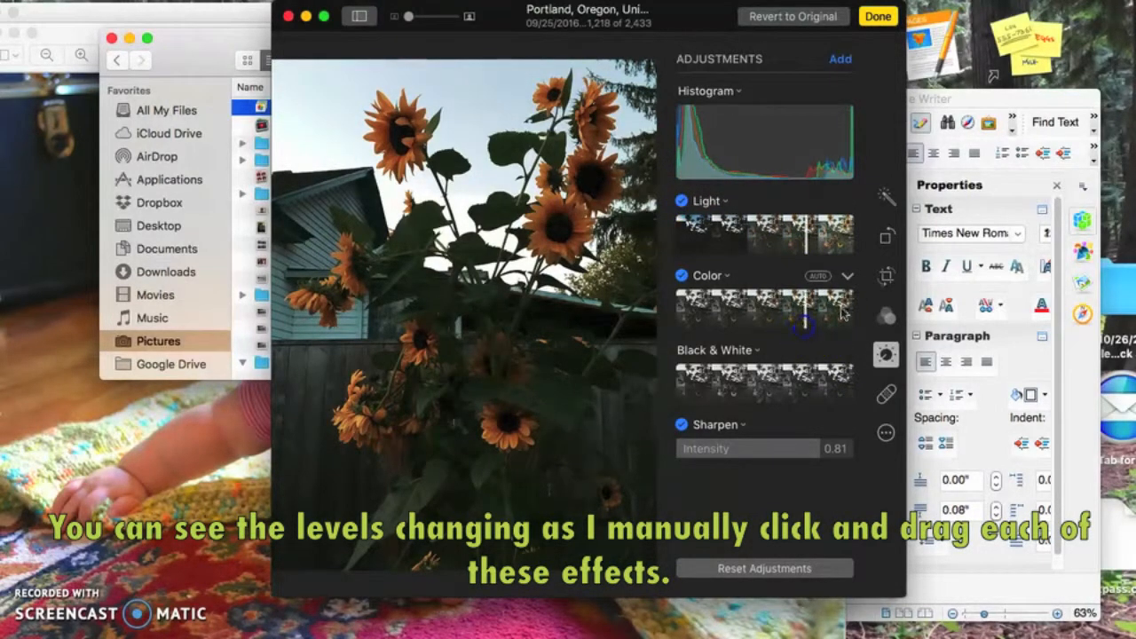
Activate the Retouch tool and set its brush size slightly above the middle of the range.
click(888, 397)
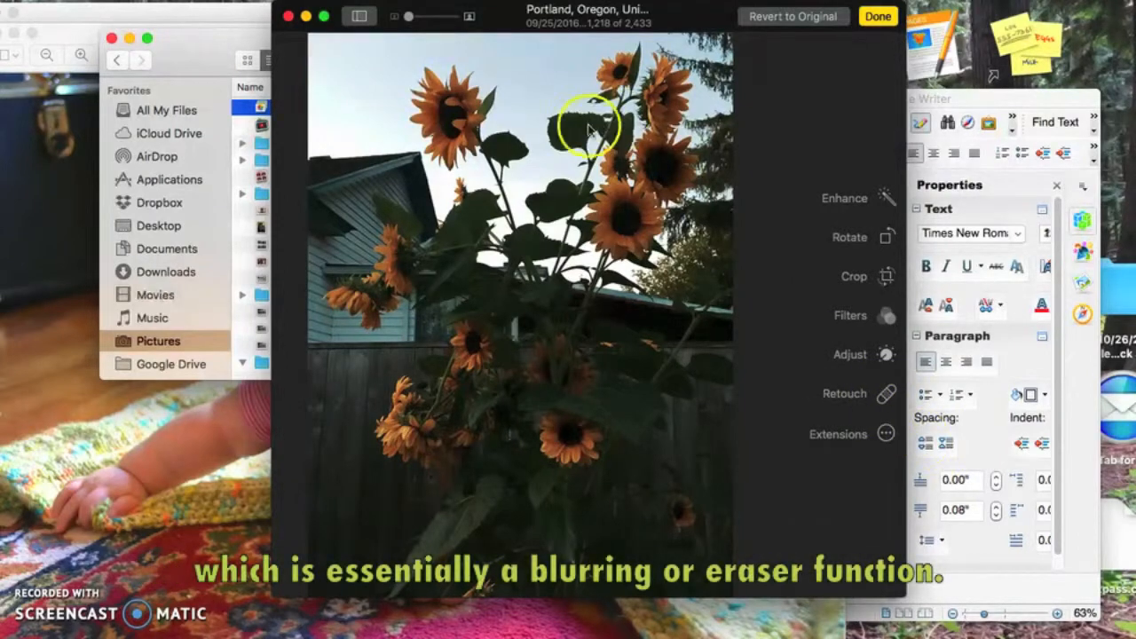
click(884, 391)
drag(802, 350, 803, 264)
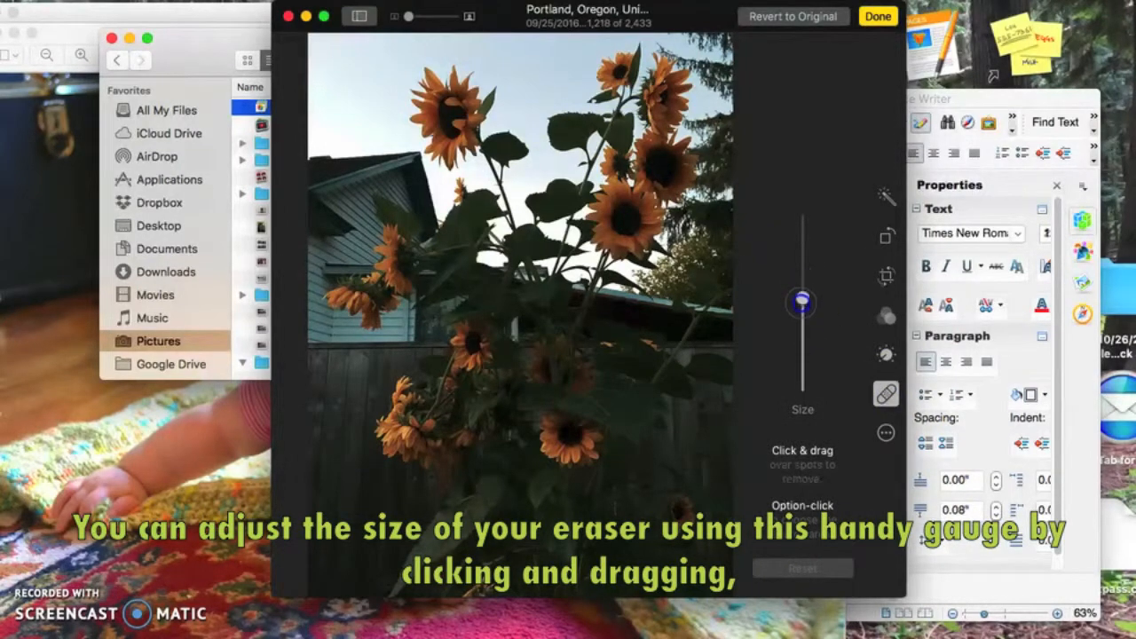
drag(803, 251, 802, 293)
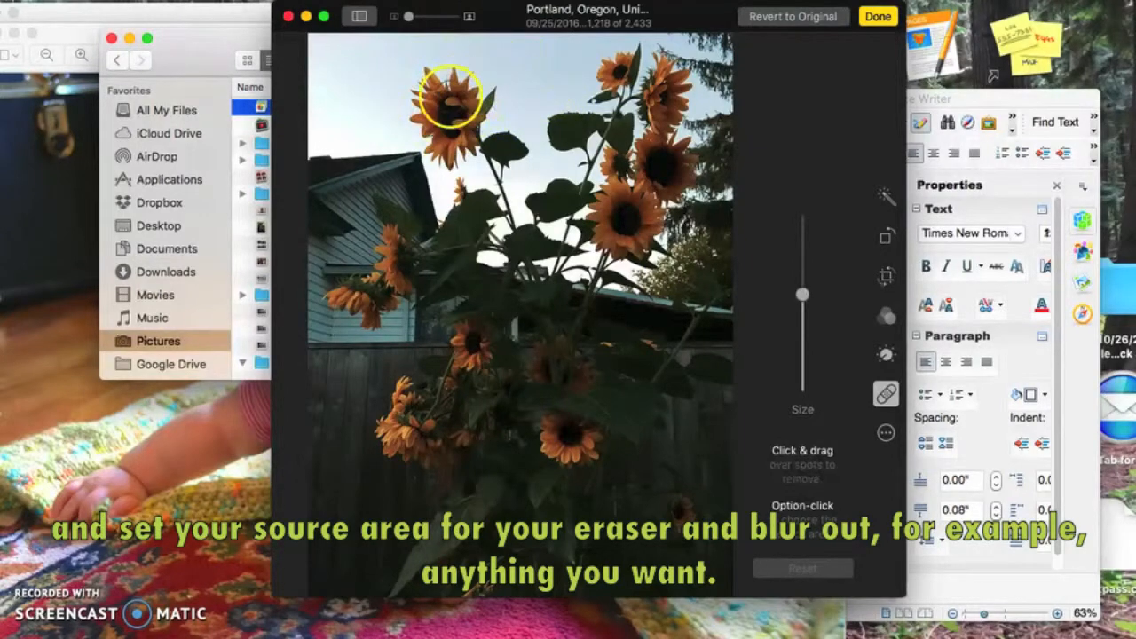
Try retouching out the upper-left sunflower twice, resetting the retouch after each attempt.
drag(442, 90, 453, 108)
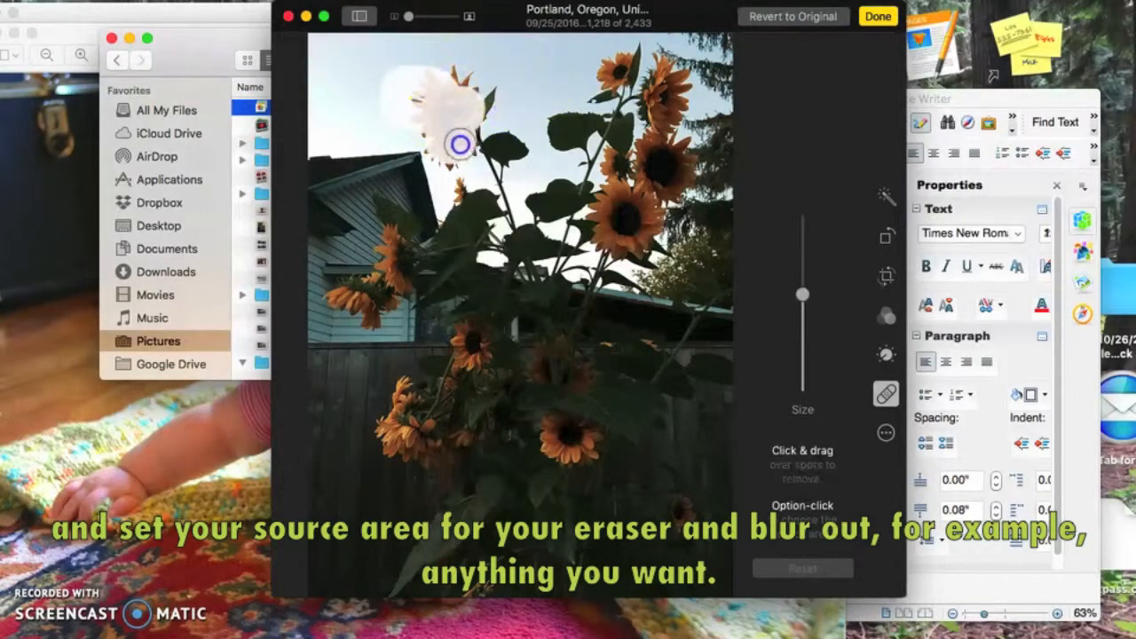
drag(457, 149, 458, 152)
click(821, 564)
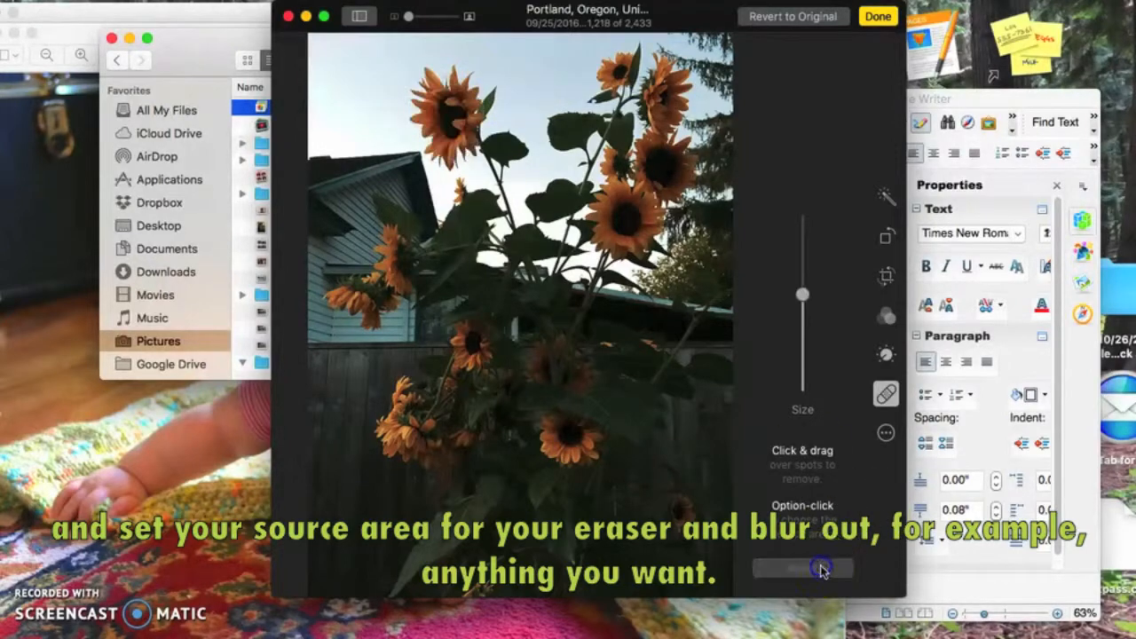
mouse_move(385, 68)
mouse_down()
mouse_move(433, 132)
mouse_move(456, 112)
mouse_up()
click(802, 568)
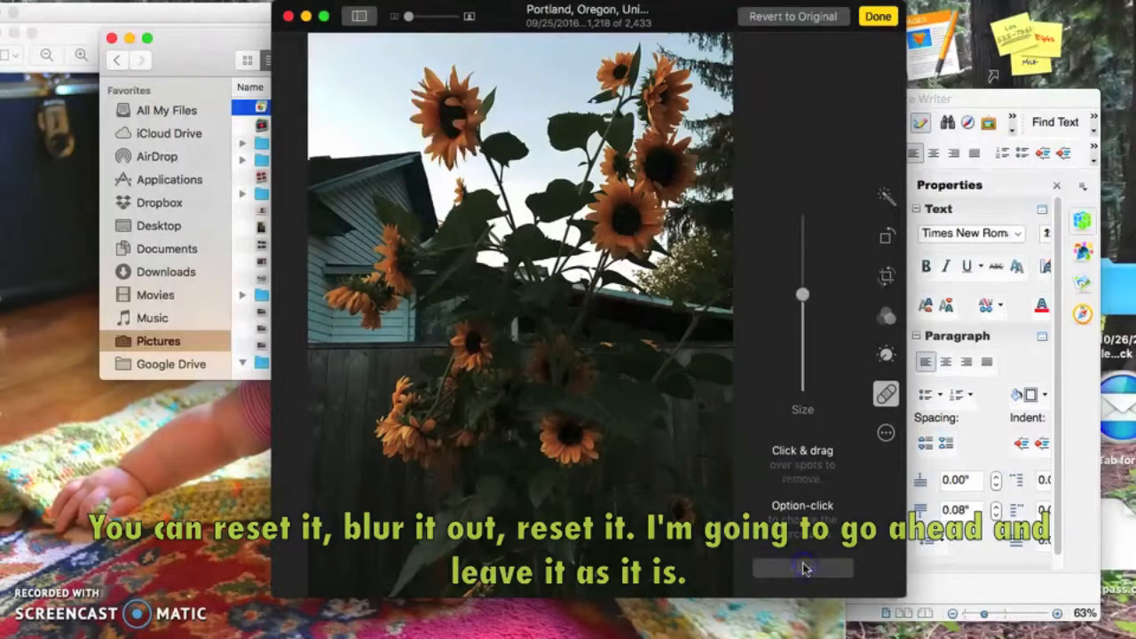